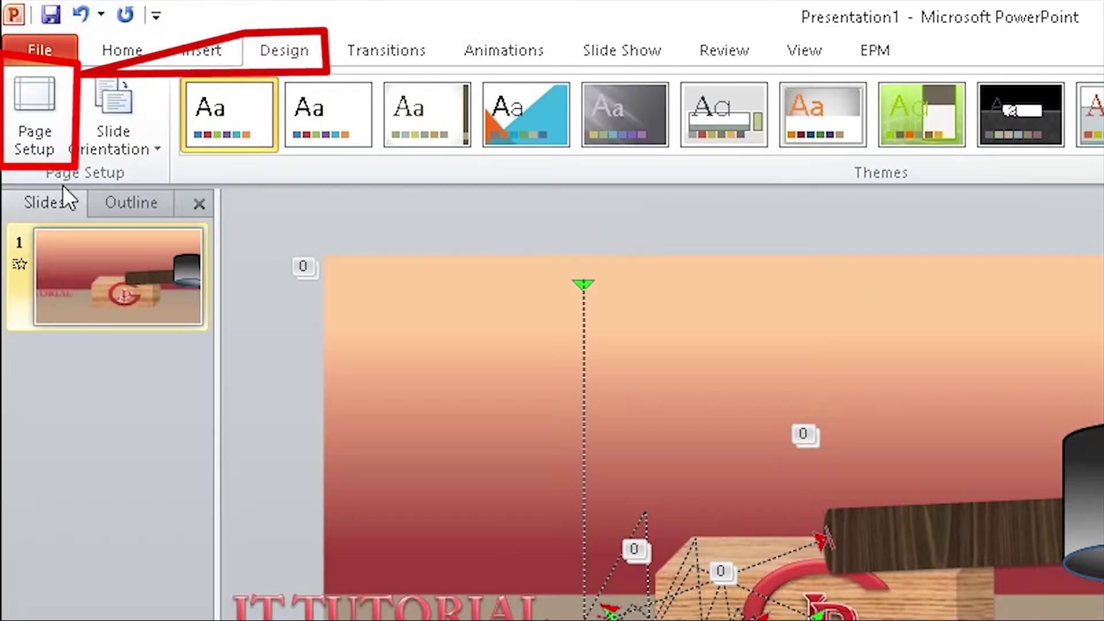
click(38, 98)
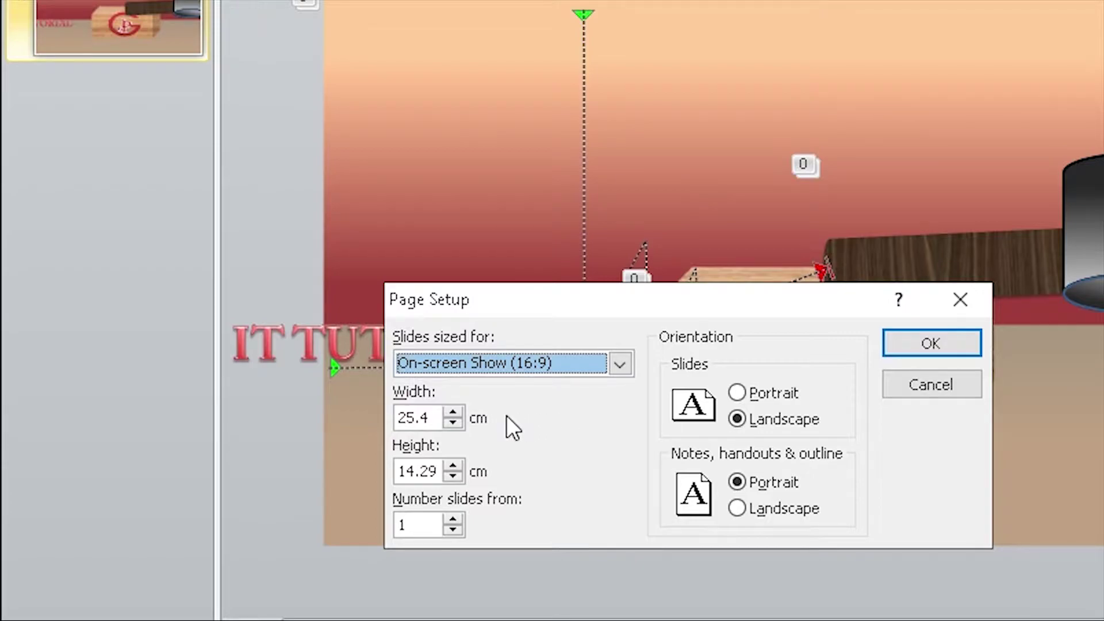
click(527, 362)
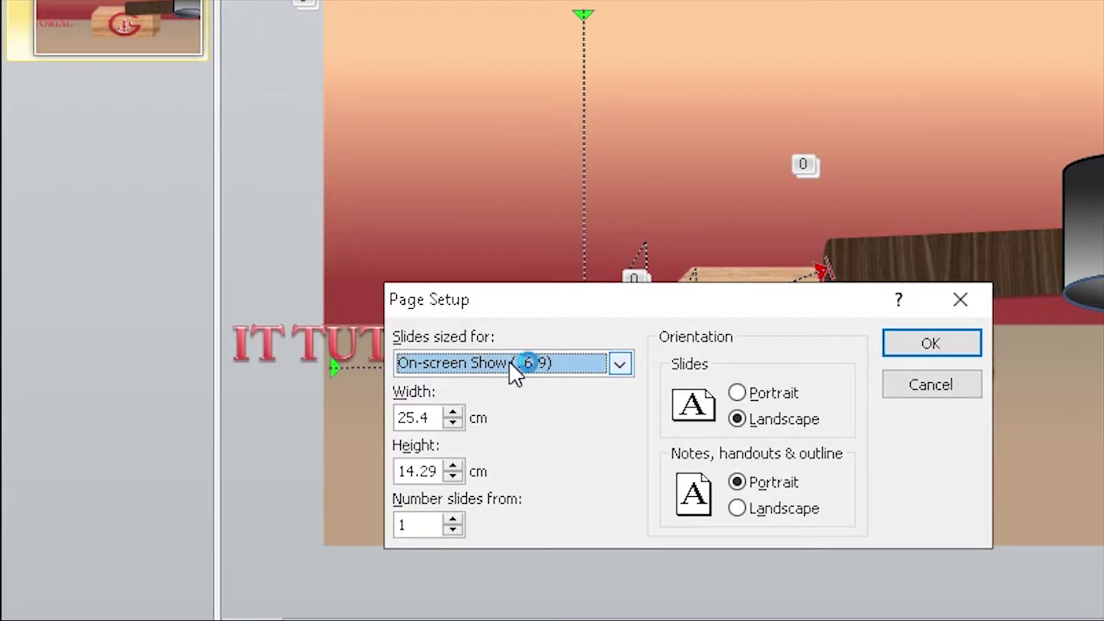
click(619, 365)
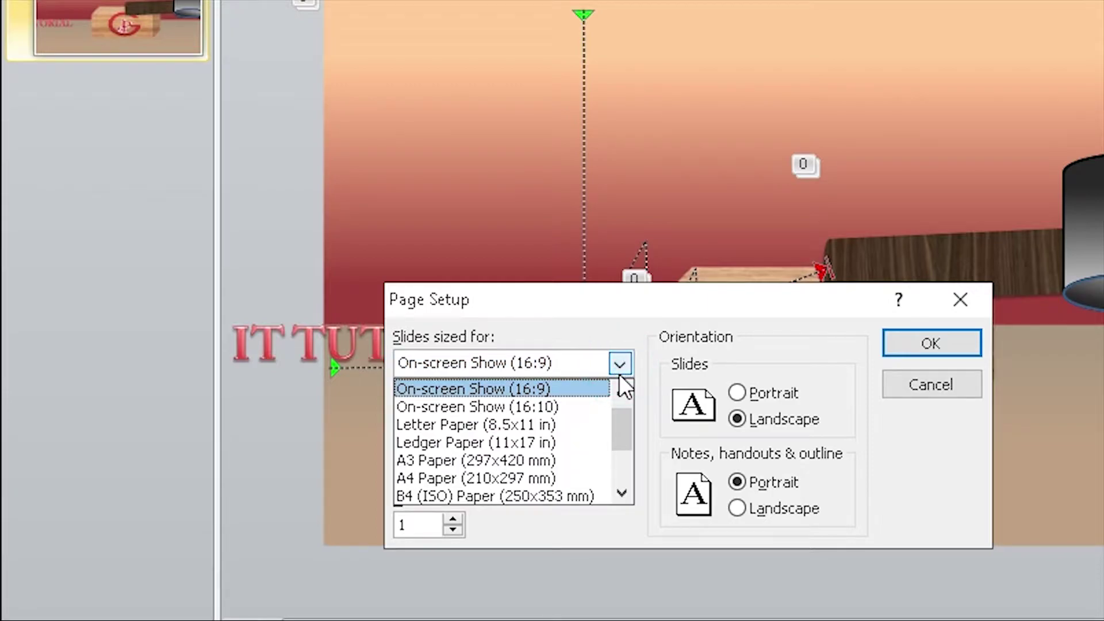
mouse_move(568, 385)
mouse_down()
mouse_move(544, 449)
mouse_move(626, 452)
mouse_move(623, 408)
mouse_up()
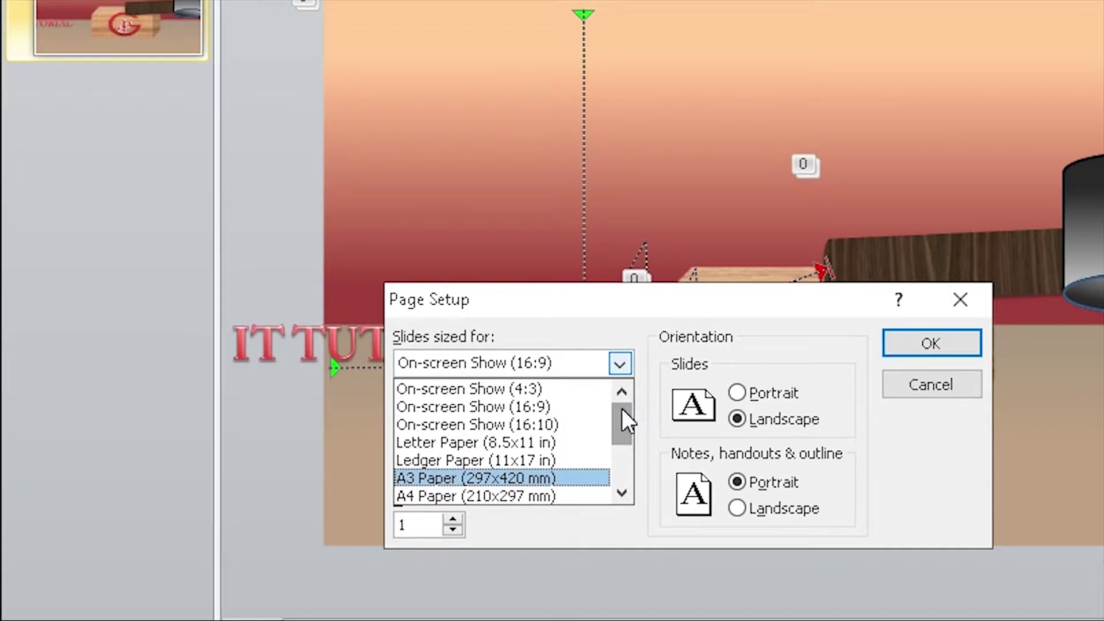
click(576, 406)
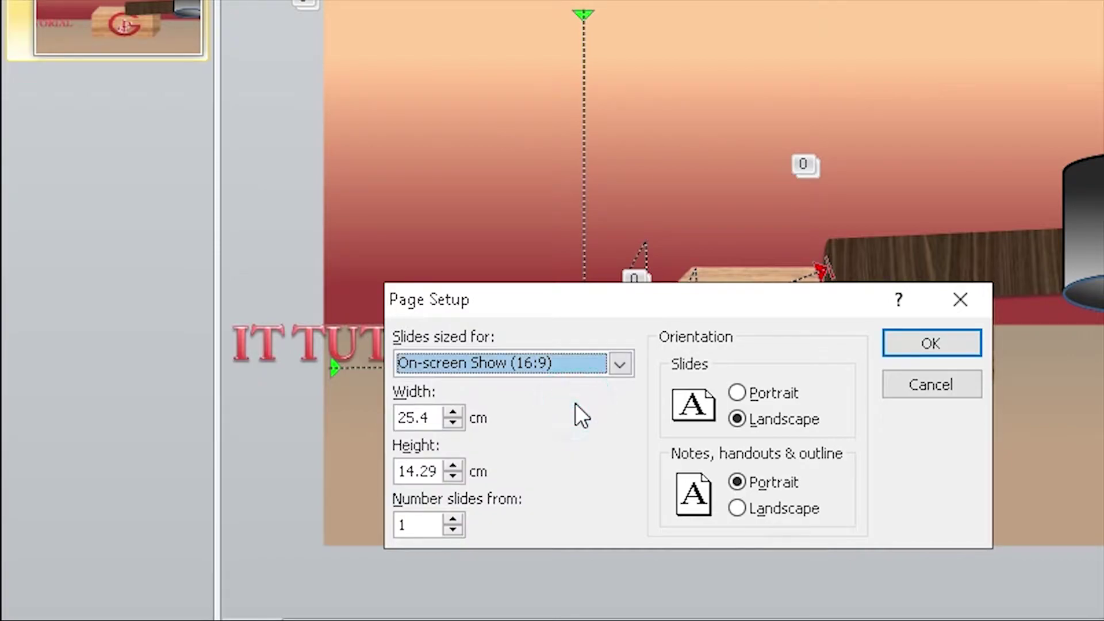
click(928, 339)
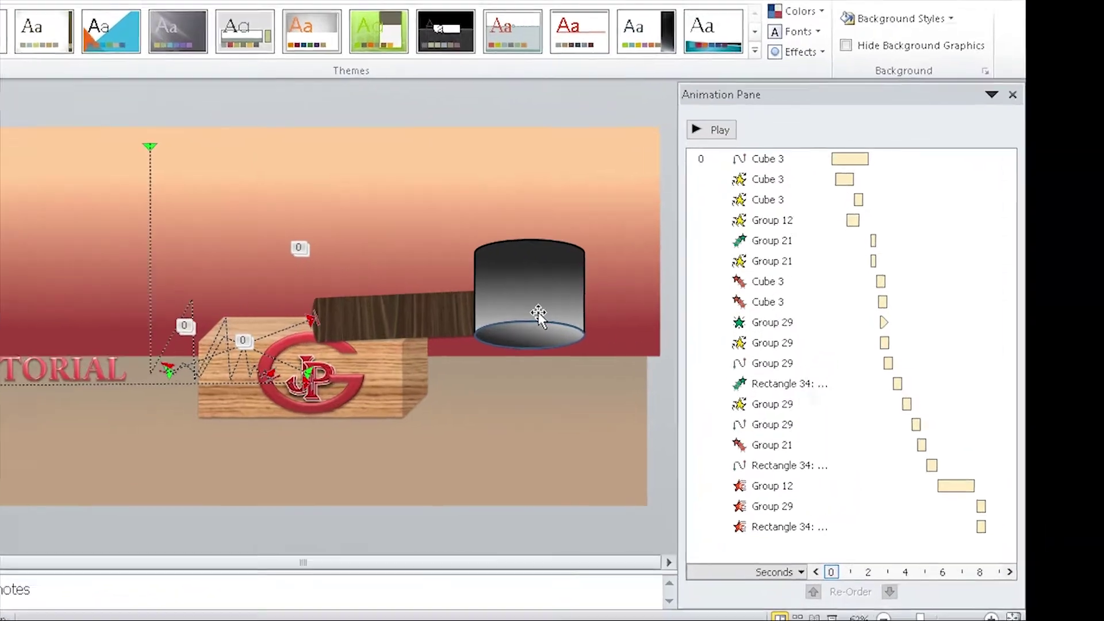
Inspect the Animation Pane entries for the hammer, wooden box, logo, IT TUTORIAL title and background group, then deselect everything.
click(680, 311)
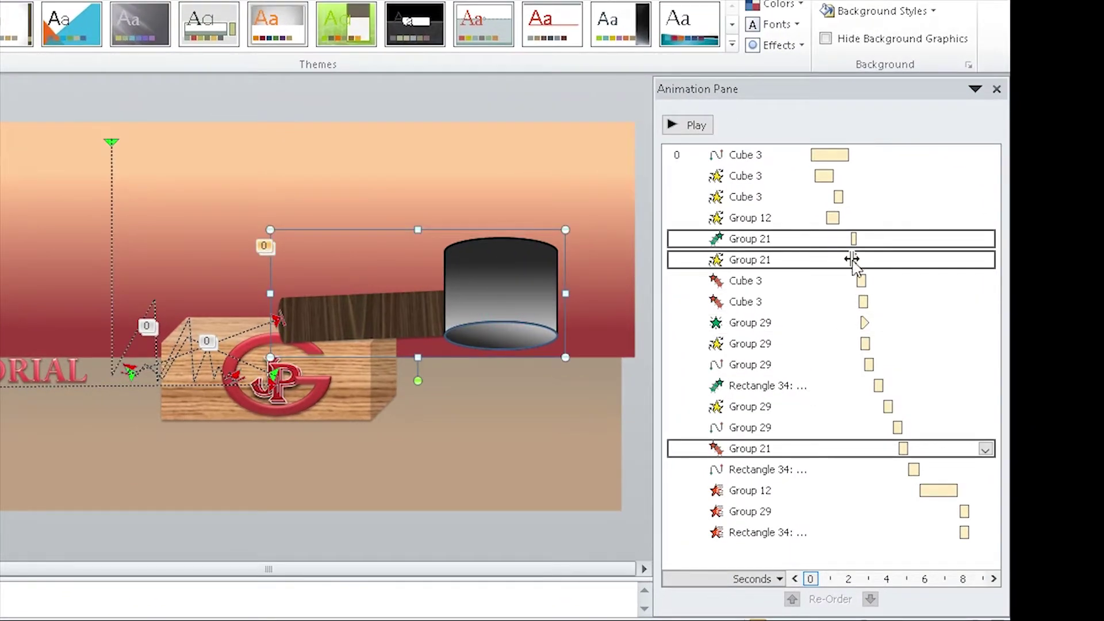
mouse_move(1013, 427)
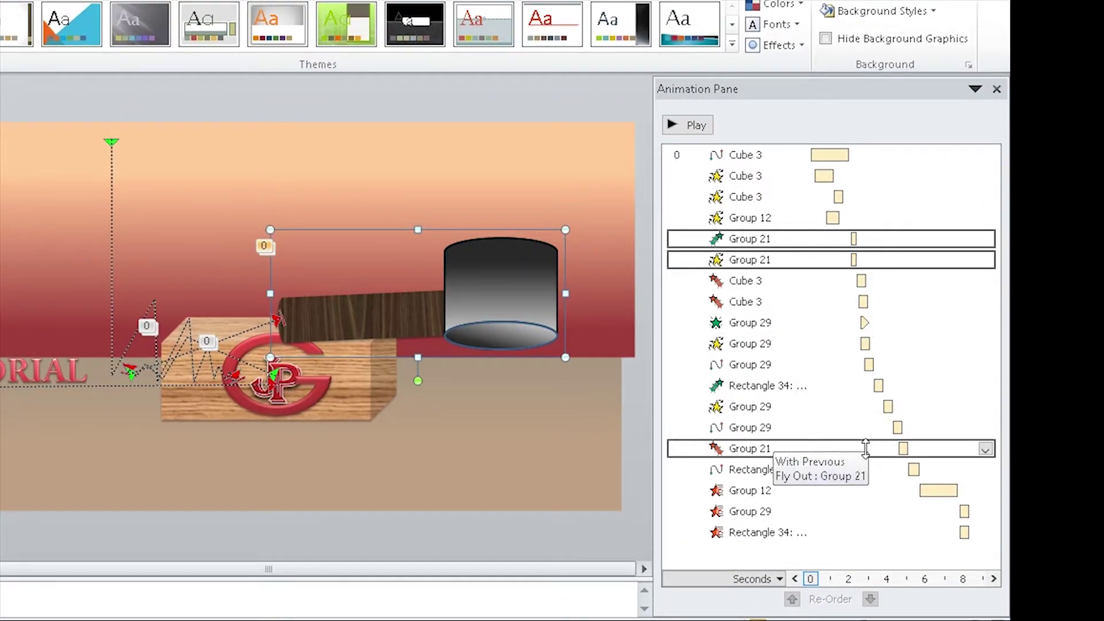
click(339, 403)
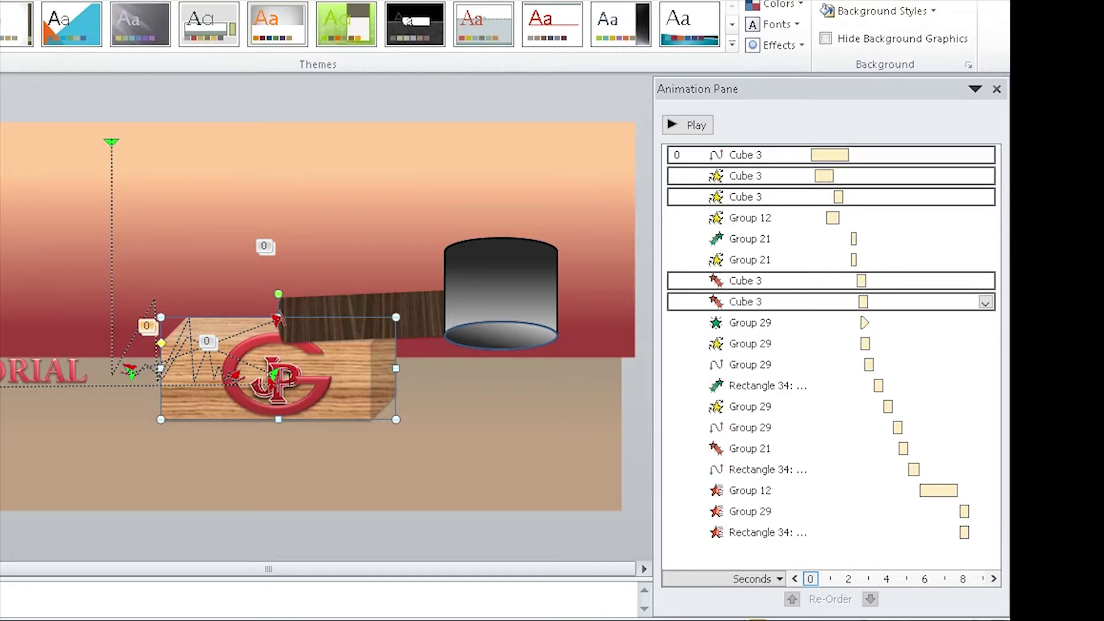
click(315, 383)
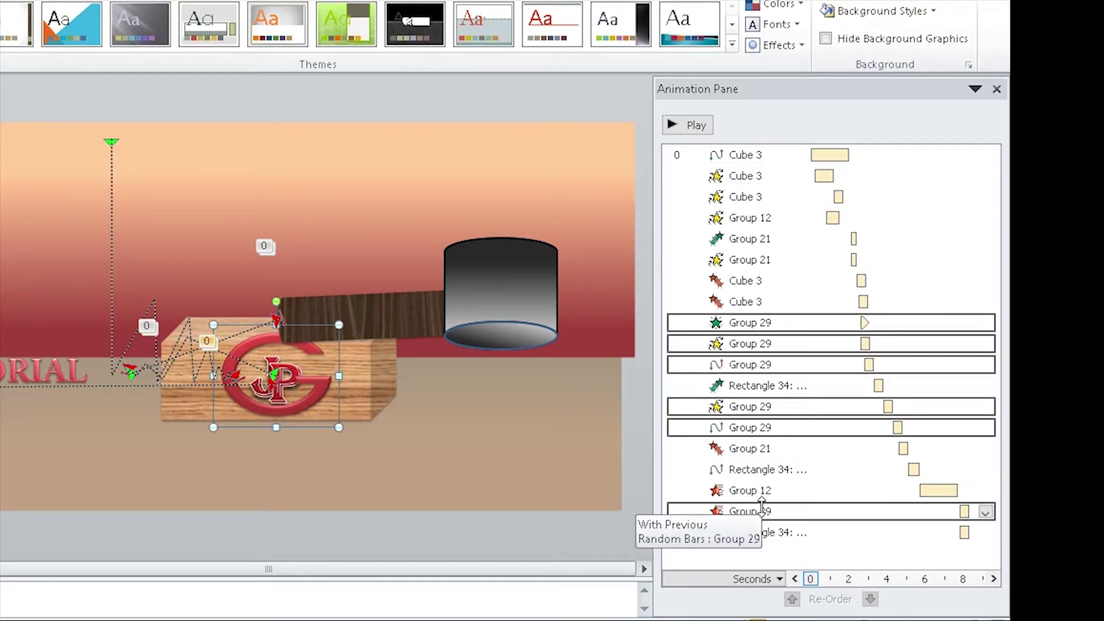
click(46, 371)
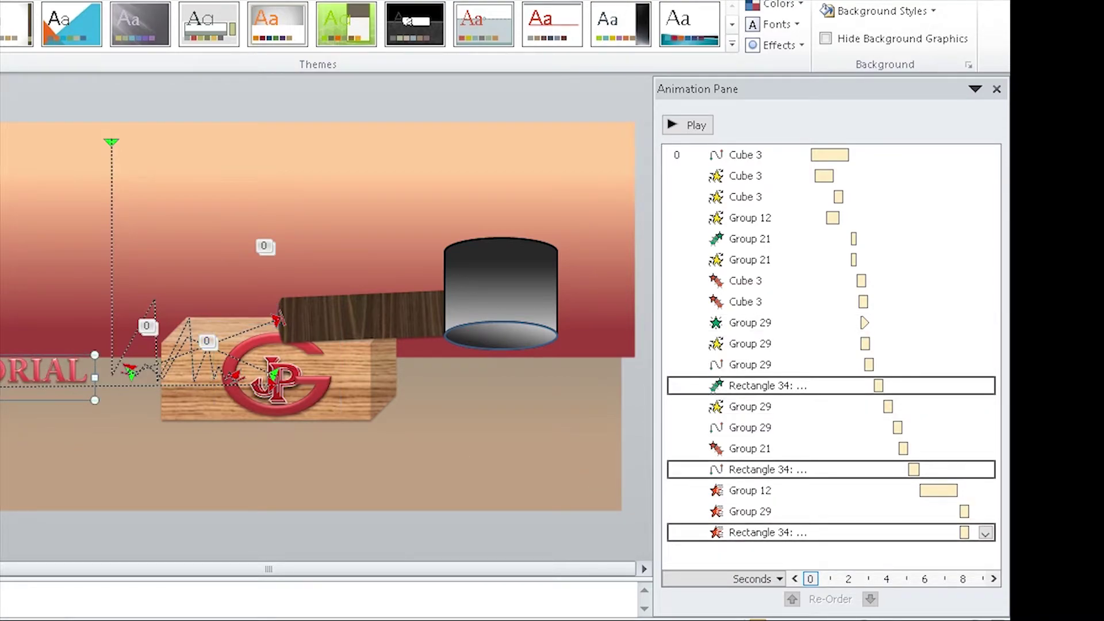
click(588, 133)
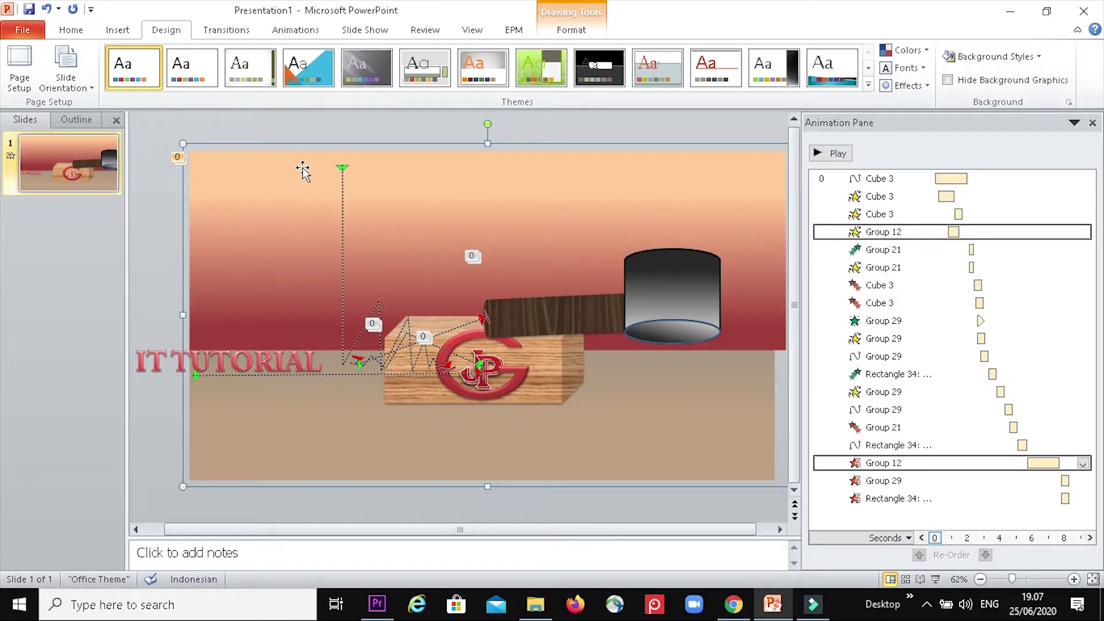
click(235, 133)
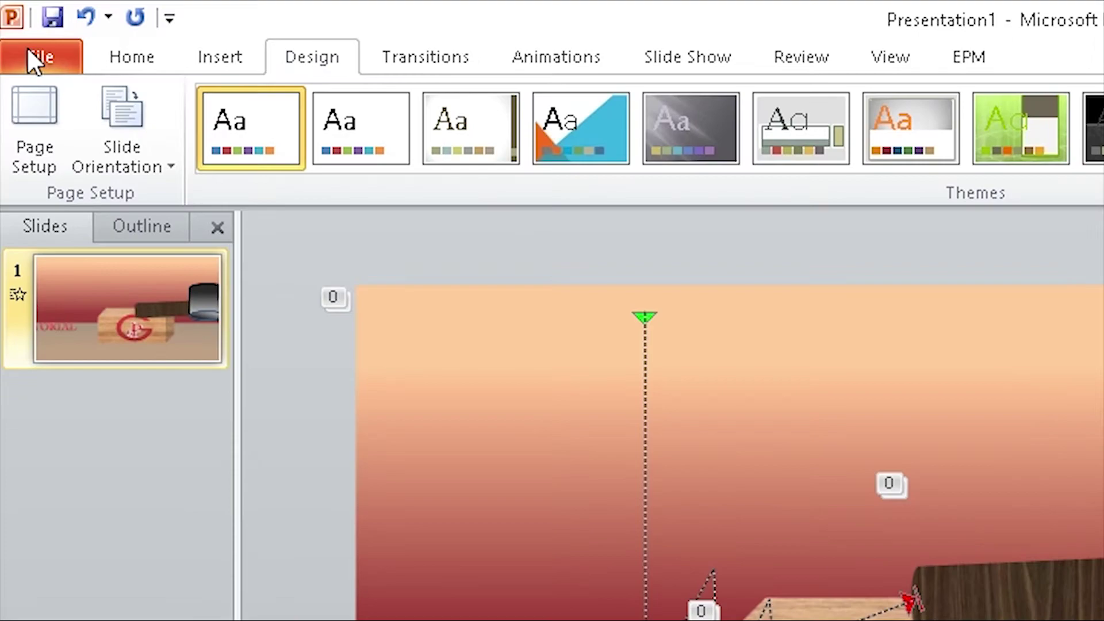
Go to Create a Video under Save & Send, leaving the video quality setting unchanged.
click(21, 29)
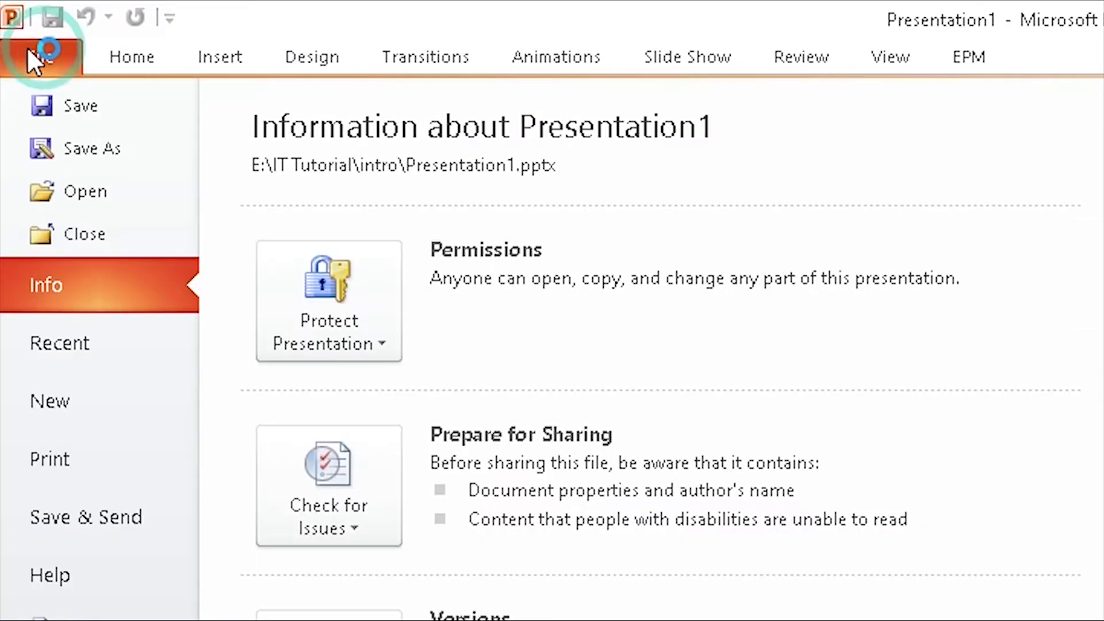
click(65, 183)
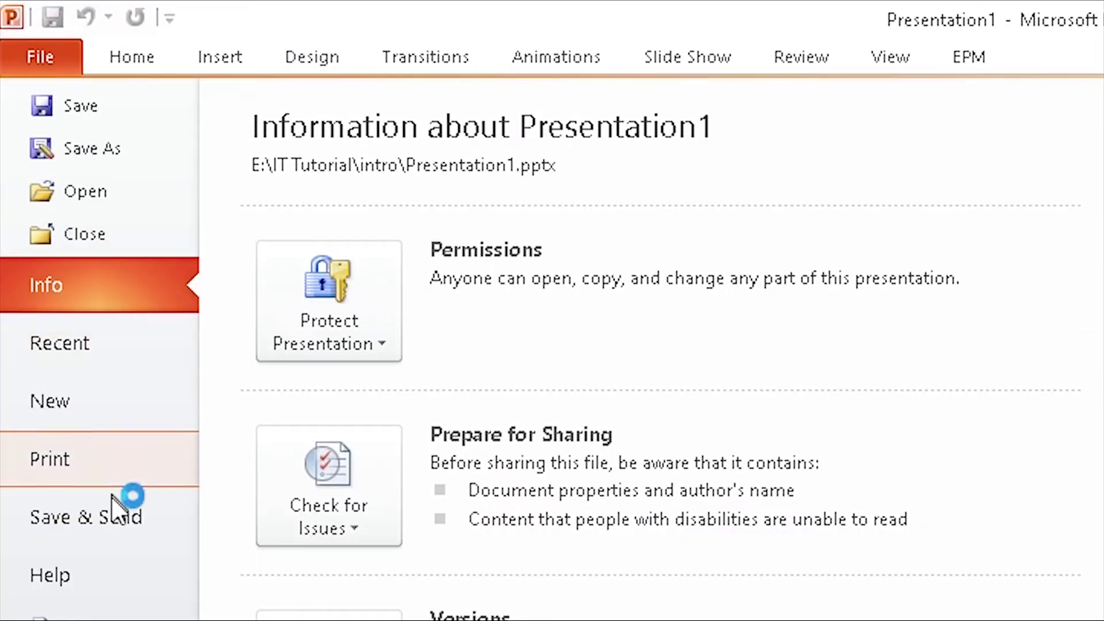
click(111, 513)
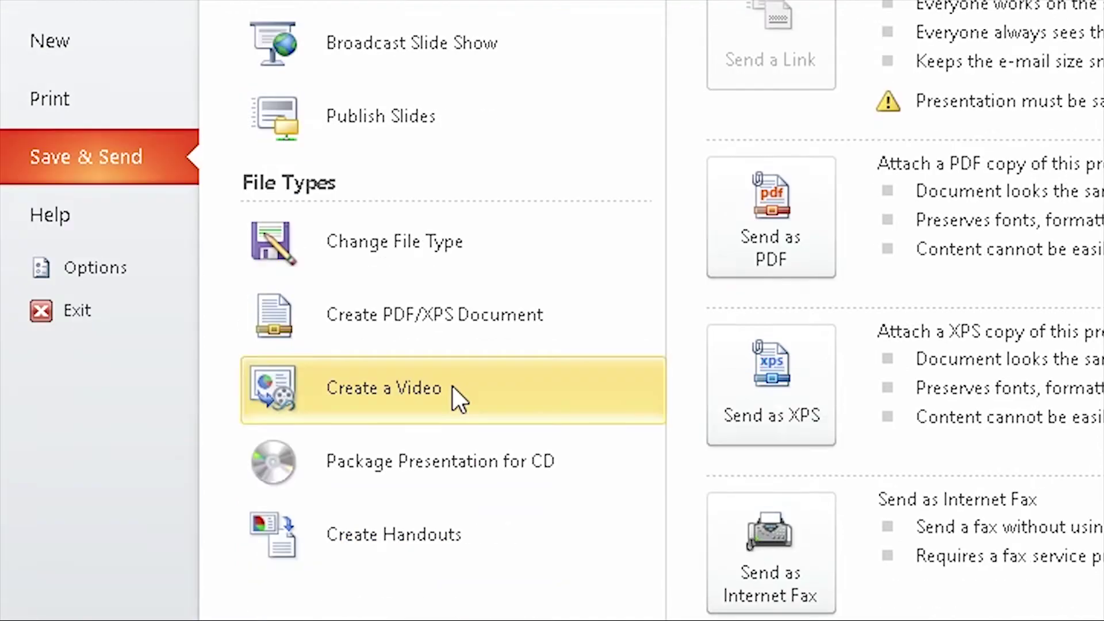
click(453, 386)
click(764, 310)
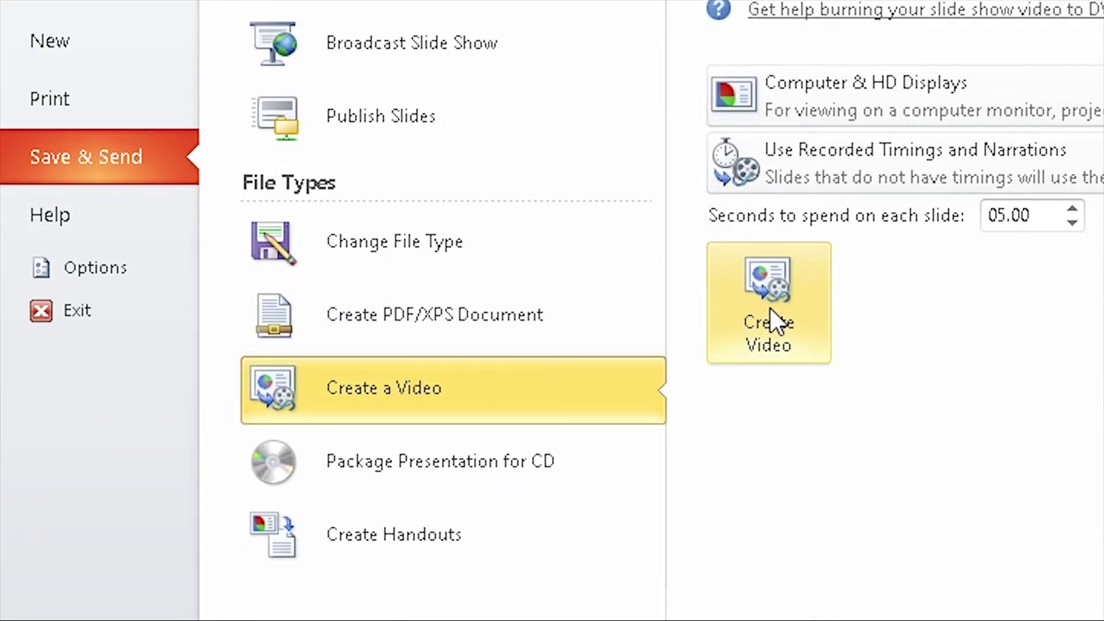
click(723, 109)
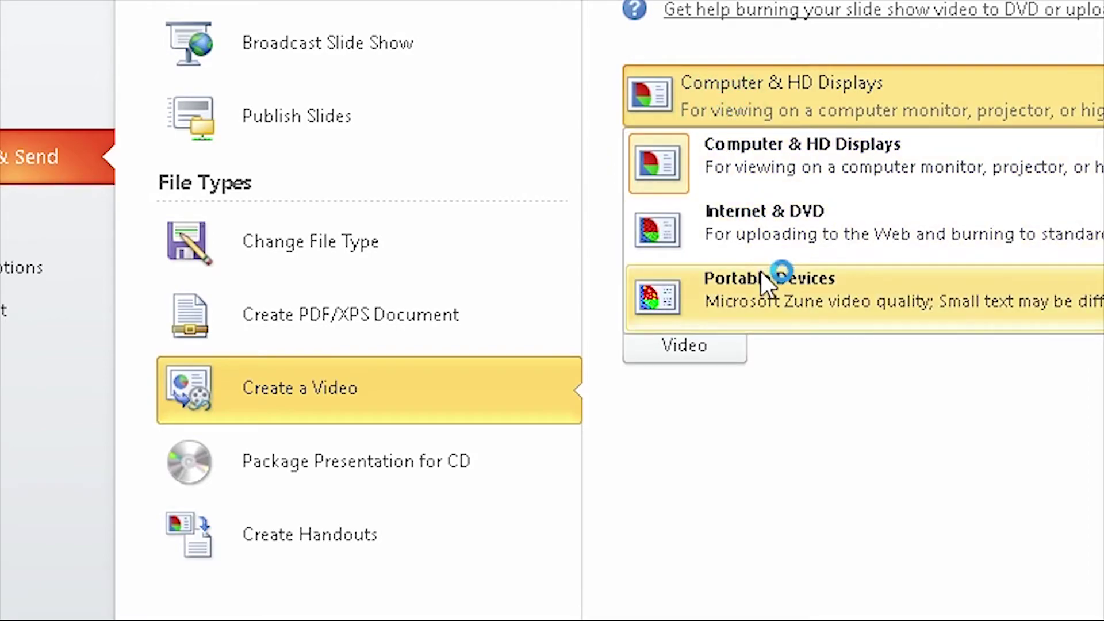
click(799, 412)
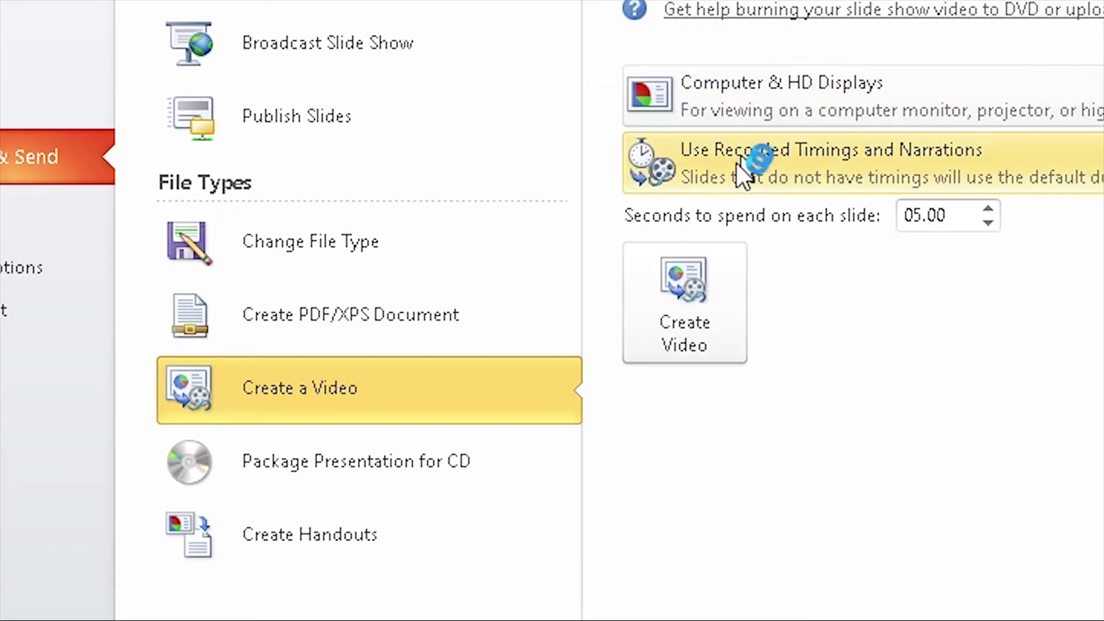
Export the slide as a Windows Media Video named intro4 in the intro folder.
click(681, 339)
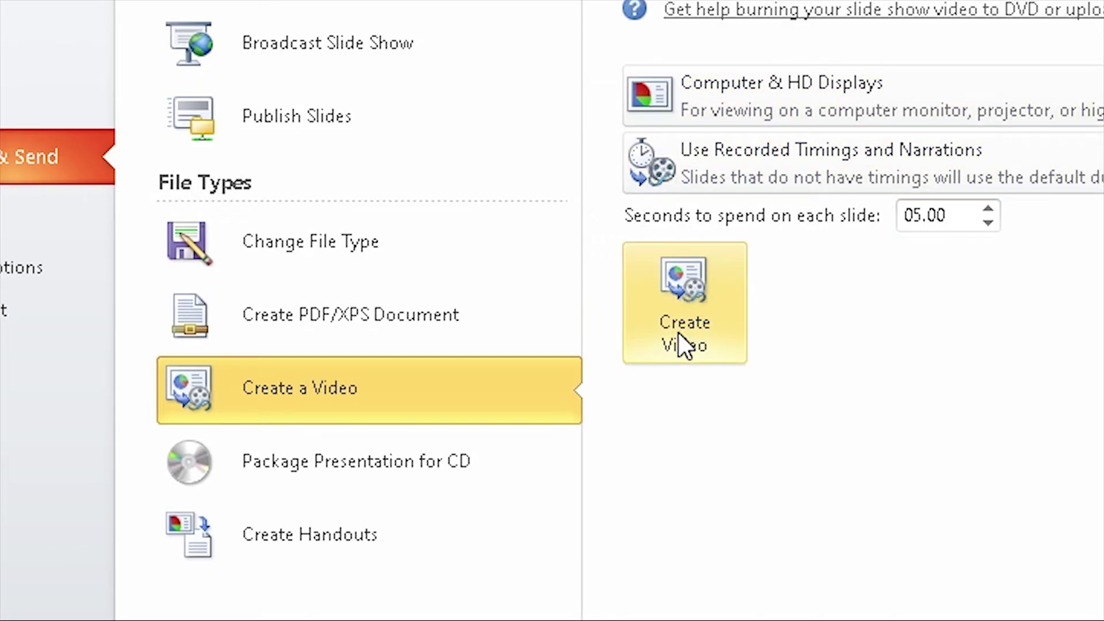
click(678, 332)
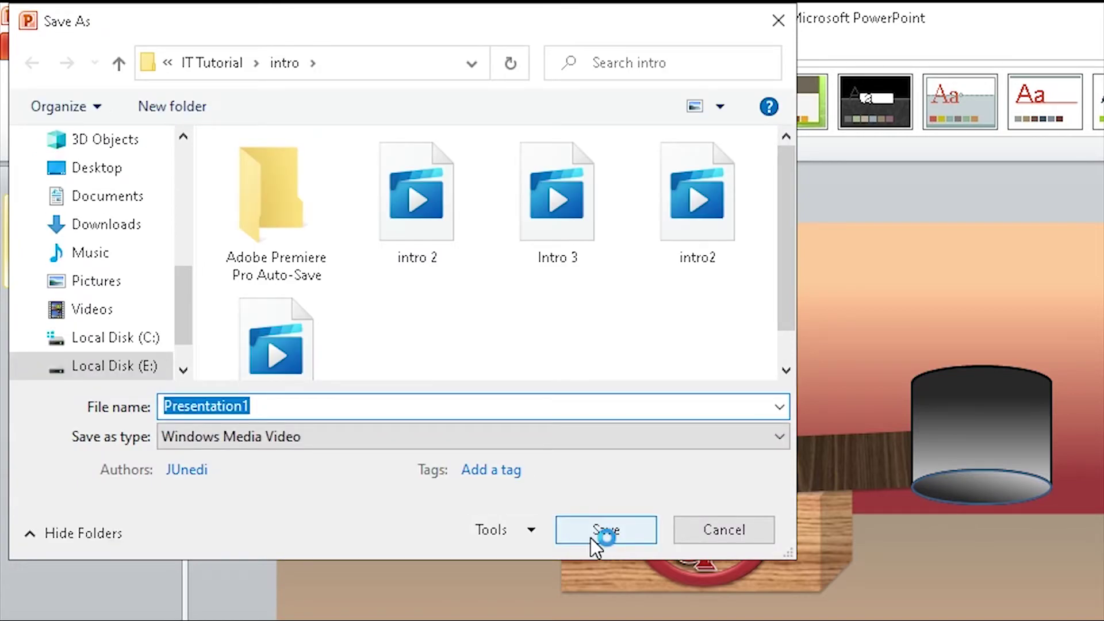
text(intro)
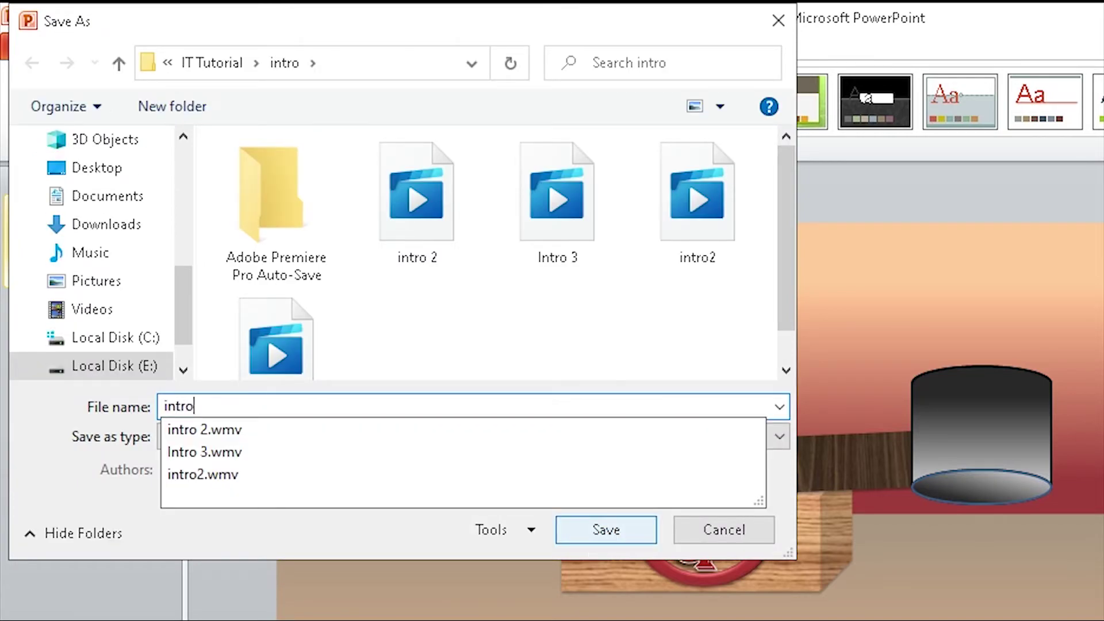
text(4)
click(591, 537)
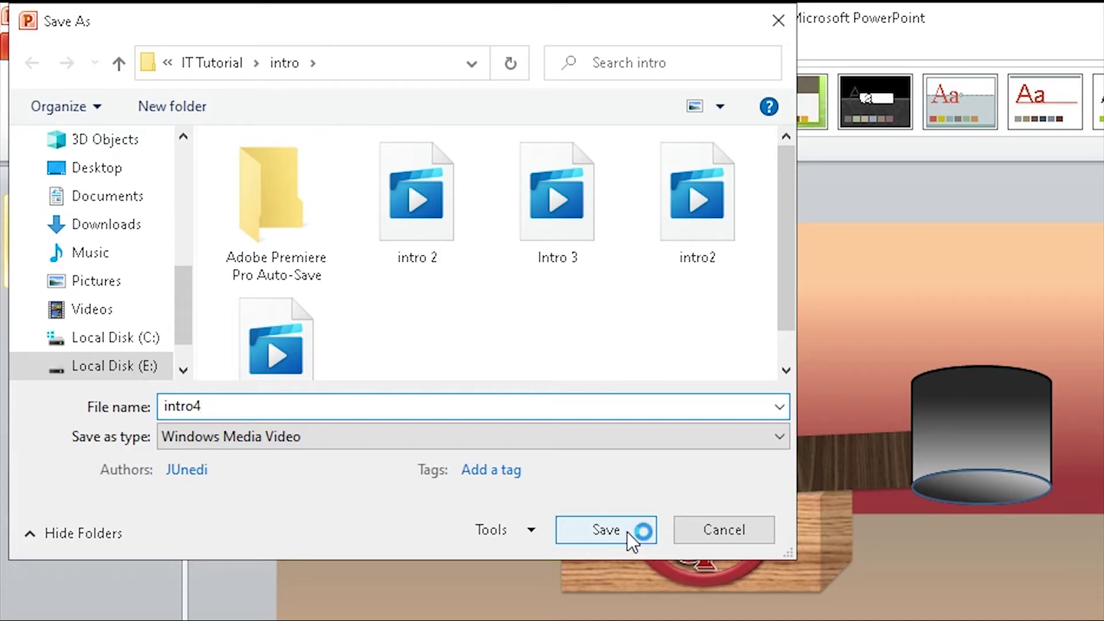
click(626, 532)
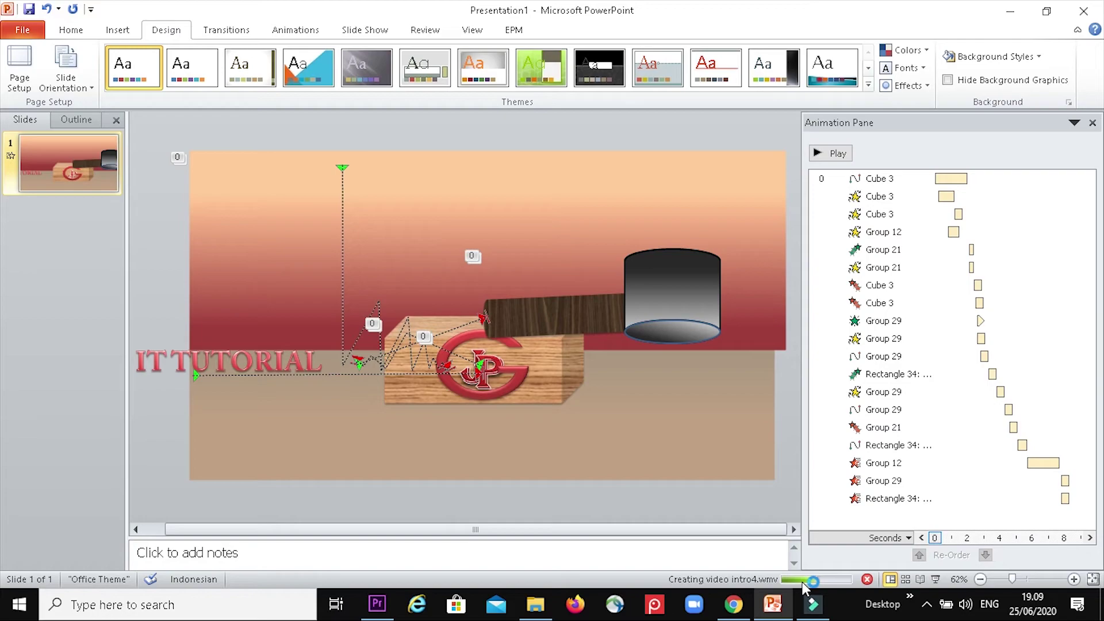
Let intro4.wmv finish rendering, then switch to File Explorer.
click(539, 610)
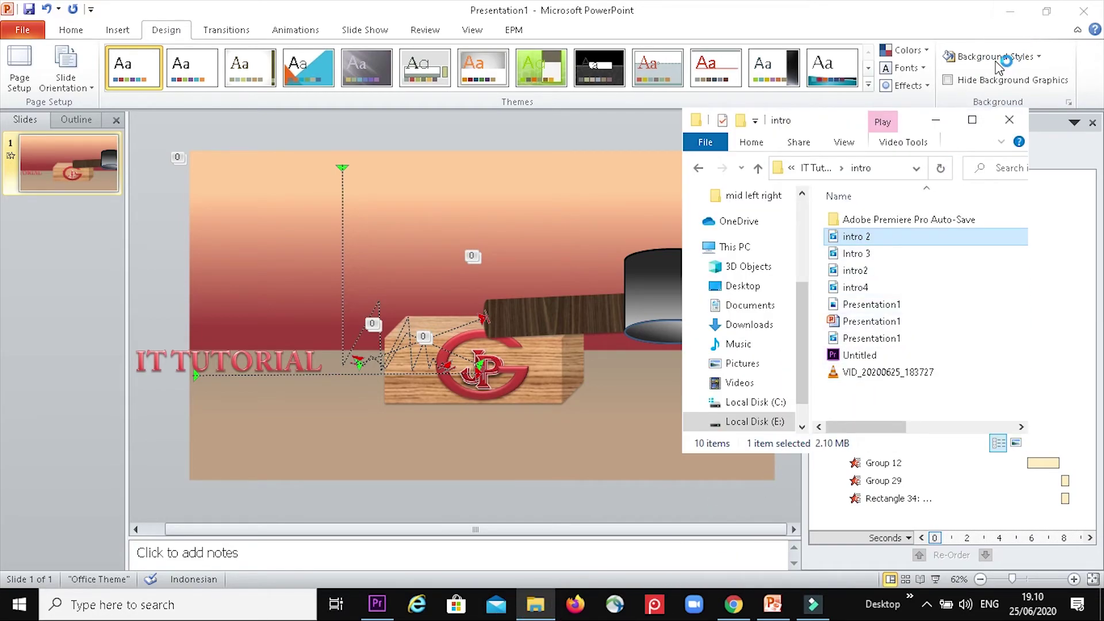
Maximize the intro folder window and open the intro4 video.
click(971, 119)
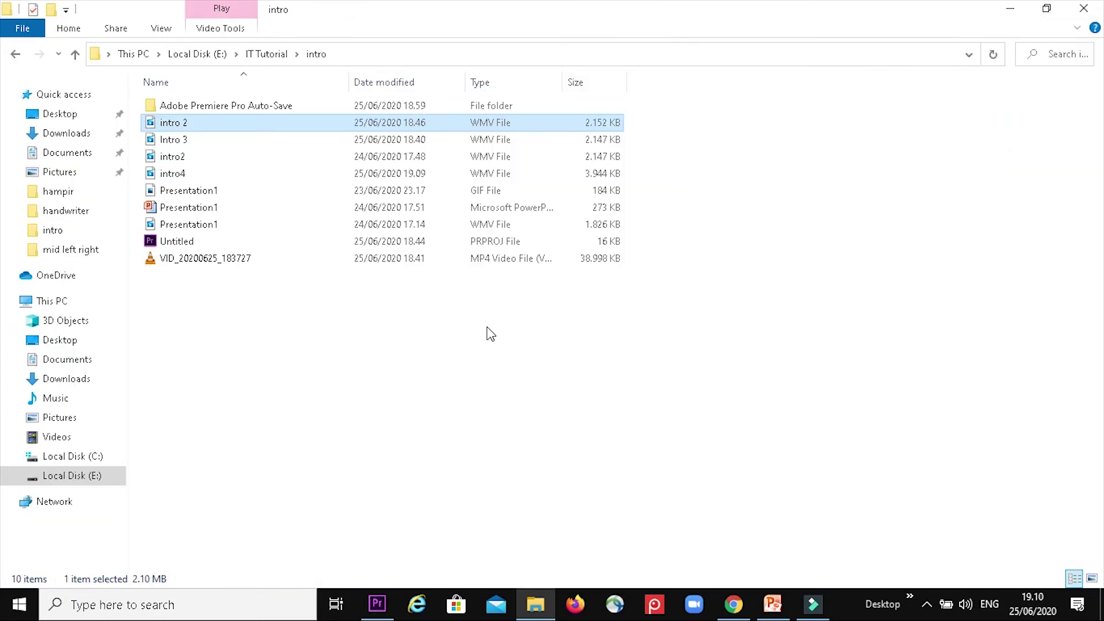
double_click(215, 172)
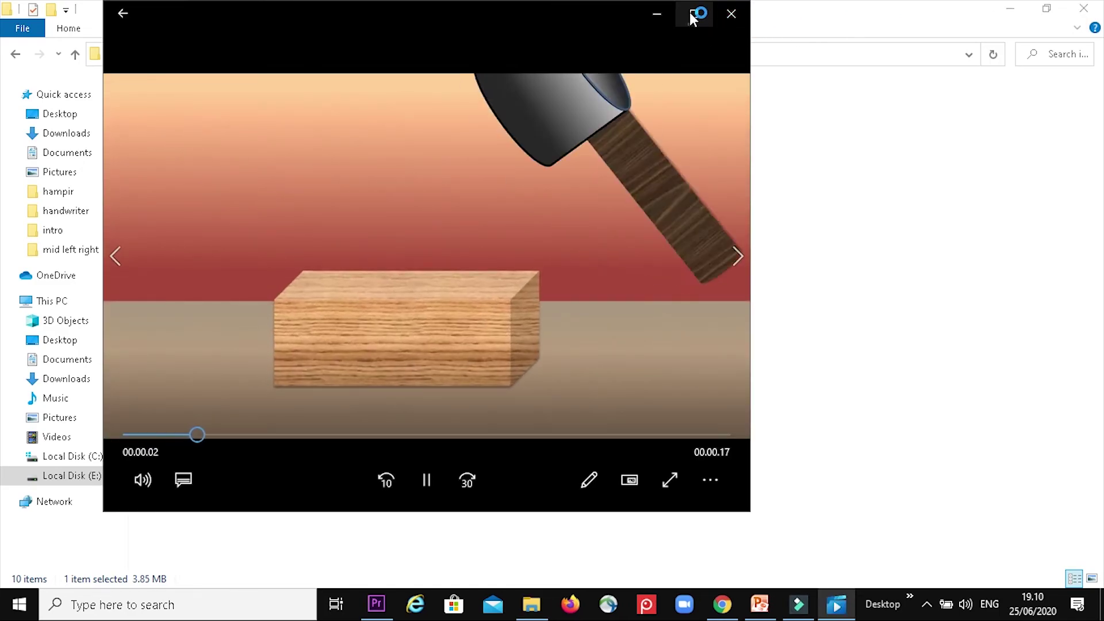
Maximize the Movies & TV window and watch intro4 play through.
click(690, 13)
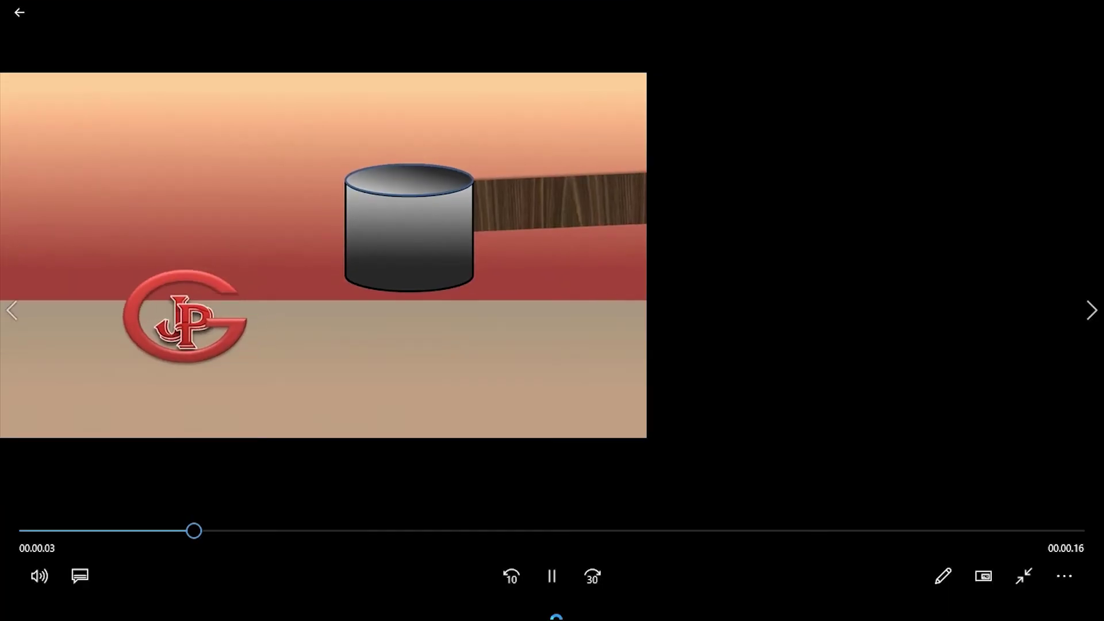